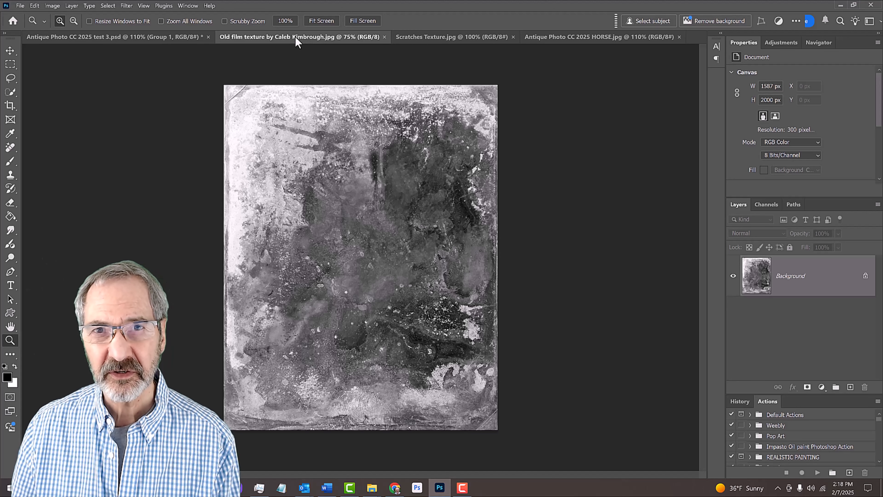
- Switch to the horse photo document and convert its Background layer to a Smart Object
{"action": "left_click", "coordinate": [448, 39]}
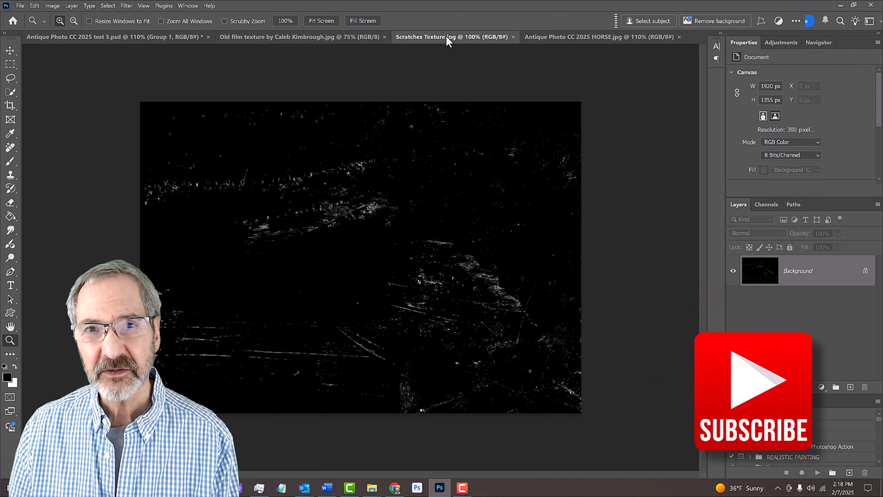
{"action": "left_click", "coordinate": [587, 38]}
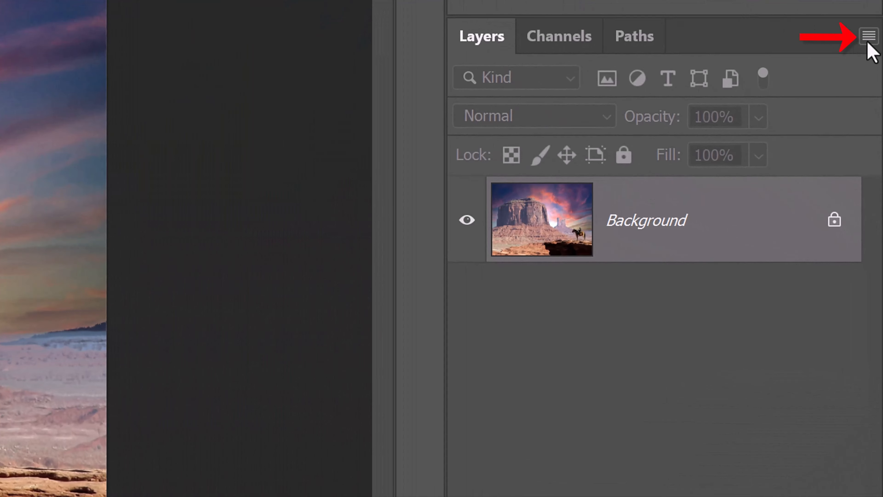
{"action": "left_click", "coordinate": [868, 43]}
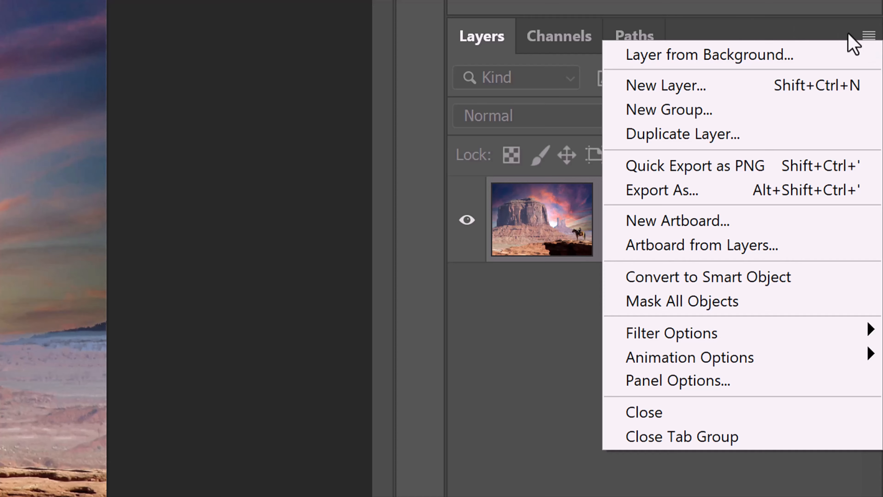
{"action": "left_click", "coordinate": [676, 277]}
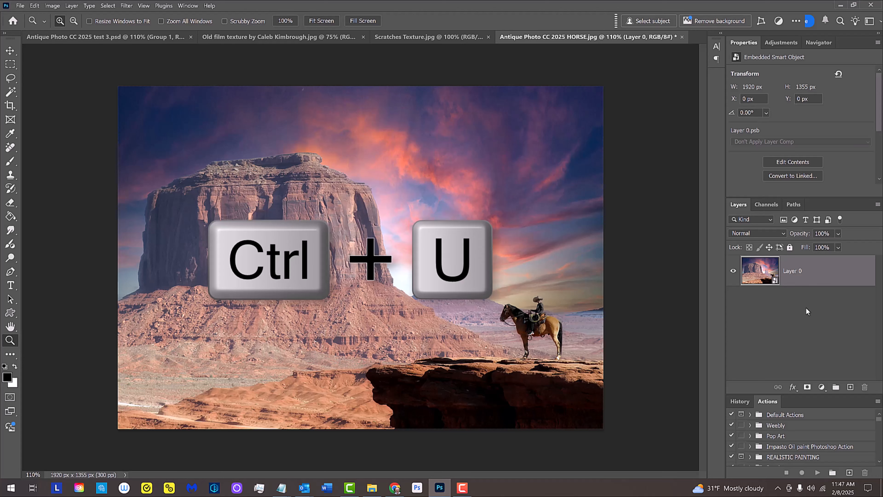
- Colorize the photo layer with Hue/Saturation, using Hue 38, Saturation 10 and Lightness 11
{"action": "key", "text": "ctrl+u"}
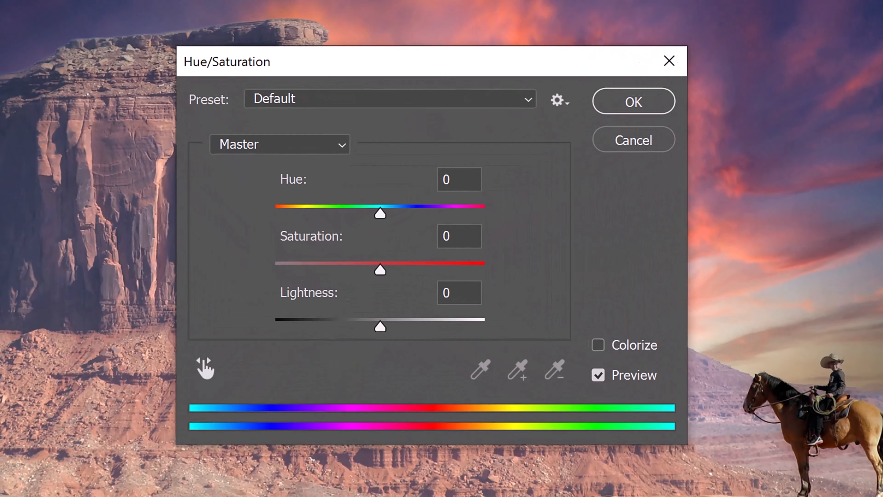
{"action": "left_click", "coordinate": [598, 344]}
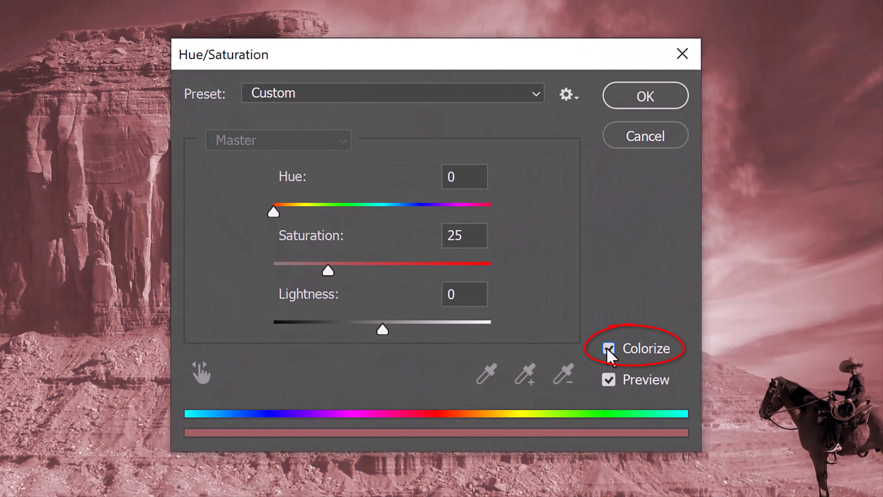
{"action": "left_click", "coordinate": [469, 177]}
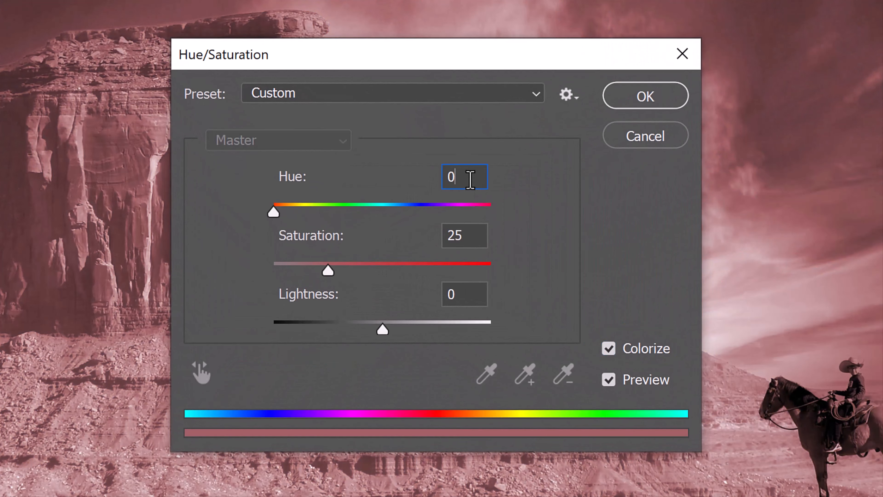
{"action": "type", "text": "38"}
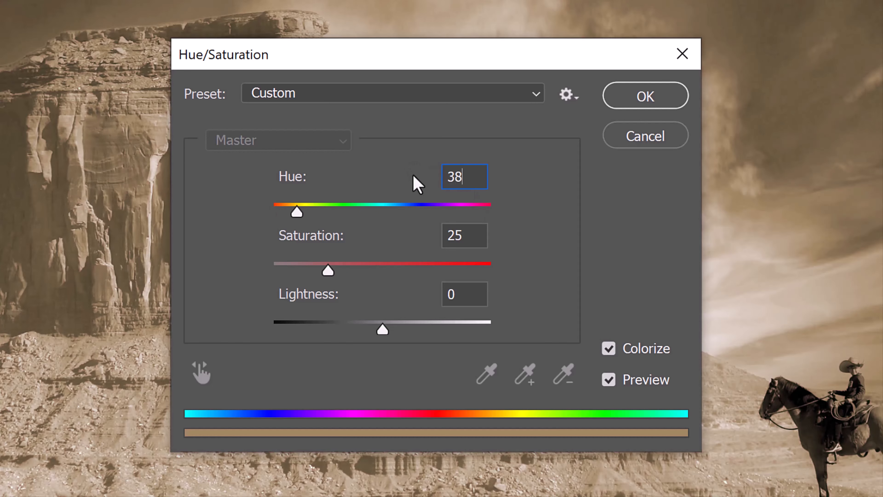
{"action": "left_click", "coordinate": [467, 234]}
{"action": "key", "text": "BackSpace"}
{"action": "key", "text": "BackSpace"}
{"action": "type", "text": "10"}
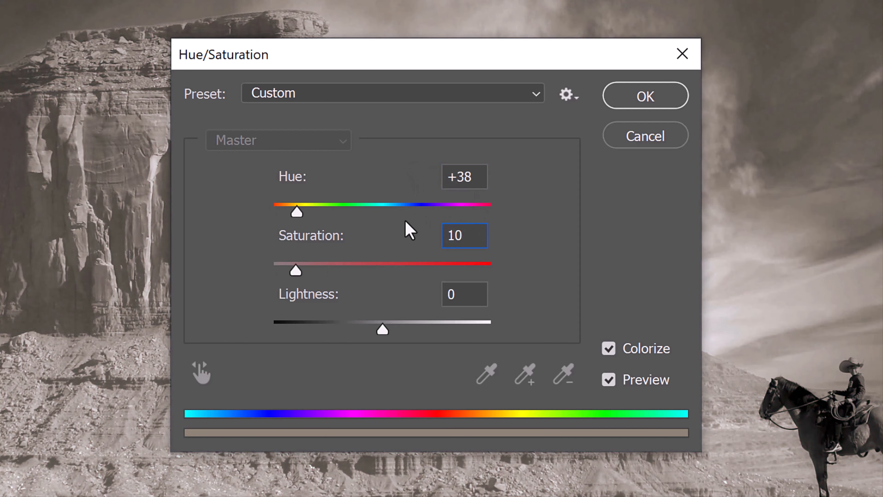
{"action": "key", "text": "Tab"}
{"action": "type", "text": "11"}
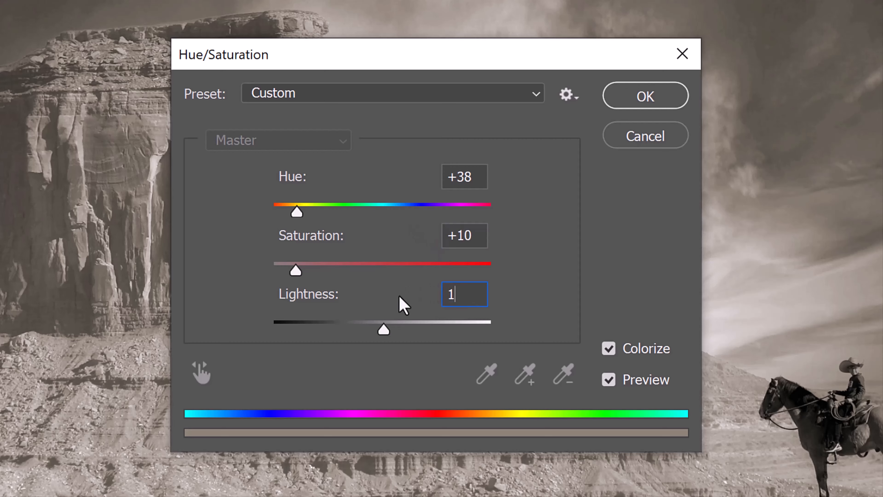
{"action": "left_click", "coordinate": [641, 103]}
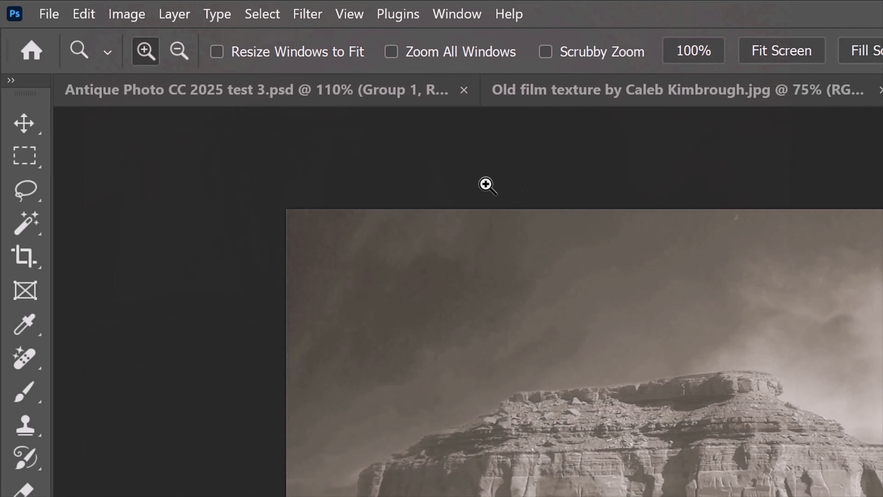
- Apply a Shadows/Highlights adjustment to the photo layer with the Shadows Amount at 10%
{"action": "left_click", "coordinate": [131, 21]}
{"action": "mouse_move", "coordinate": [154, 63]}
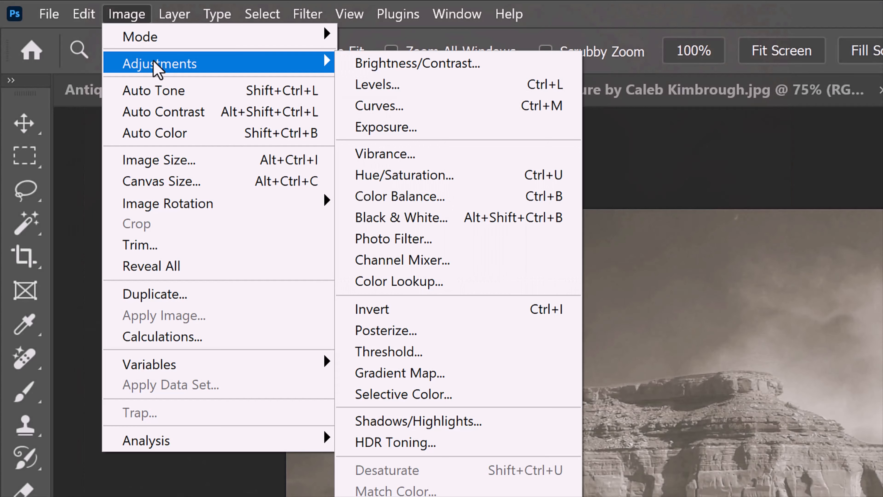
{"action": "left_click", "coordinate": [417, 420]}
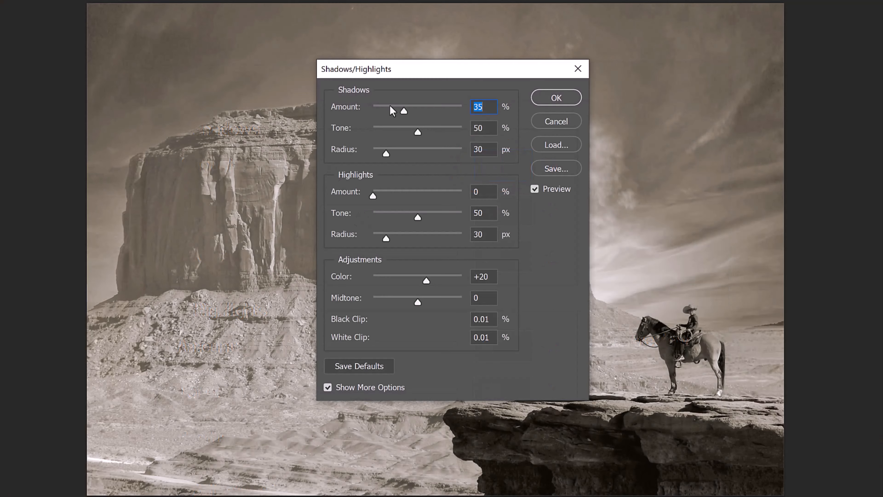
{"action": "left_click_drag", "start_coordinate": [405, 110], "coordinate": [382, 112]}
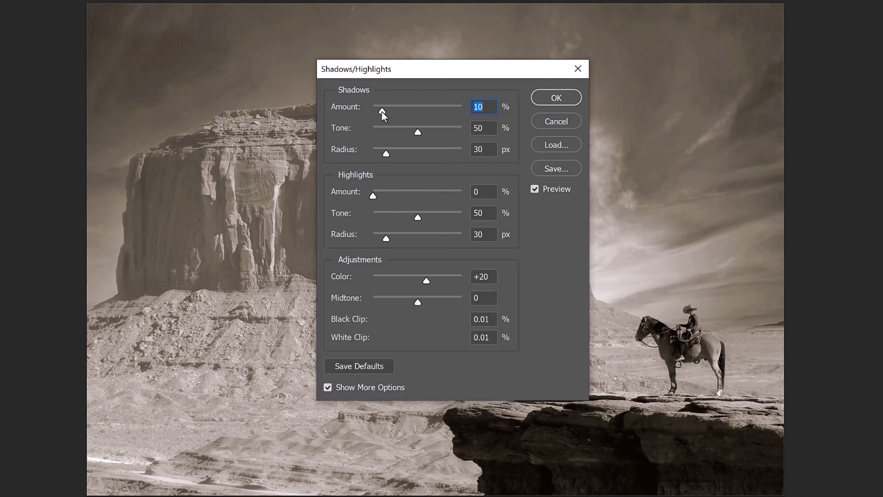
{"action": "left_click", "coordinate": [554, 102]}
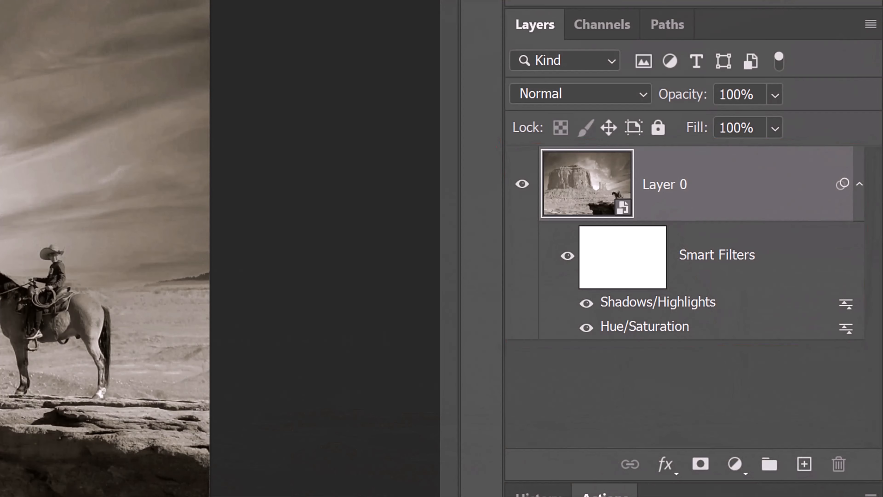
- Duplicate the photo layer and apply a High Pass filter with a 1.5-pixel radius to the copy
{"action": "key", "text": "ctrl+j"}
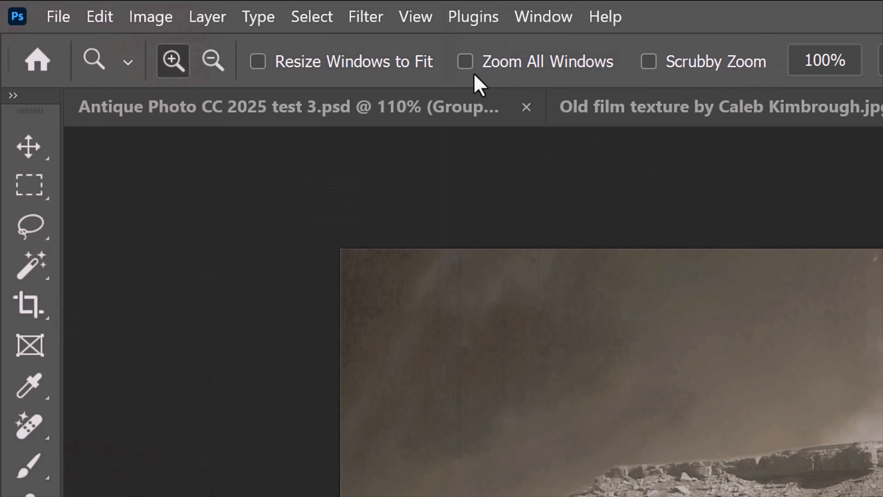
{"action": "left_click", "coordinate": [365, 16]}
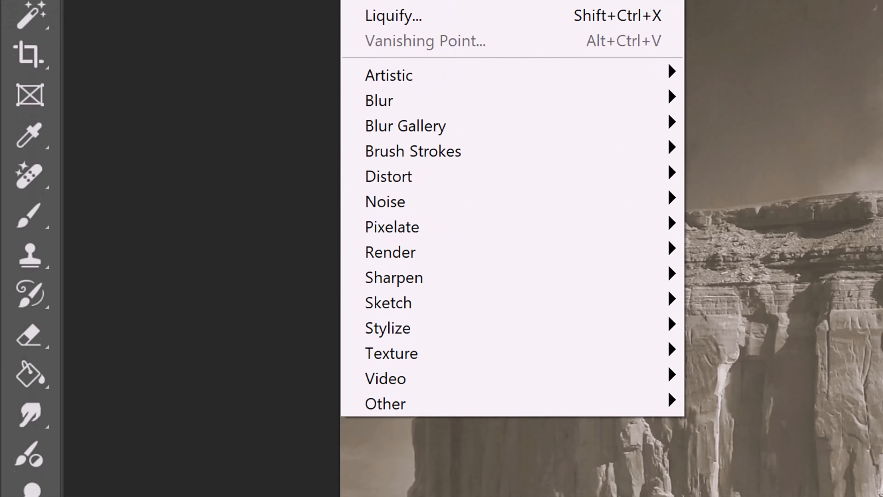
{"action": "mouse_move", "coordinate": [380, 359]}
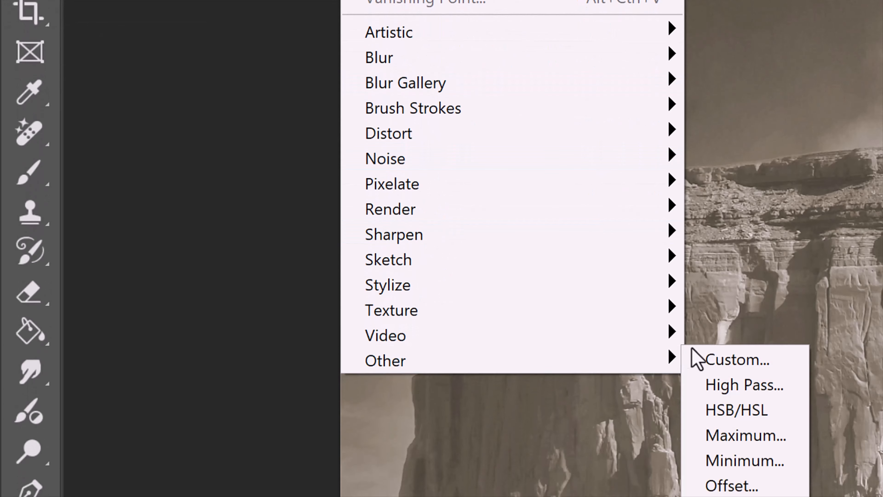
{"action": "left_click", "coordinate": [737, 384]}
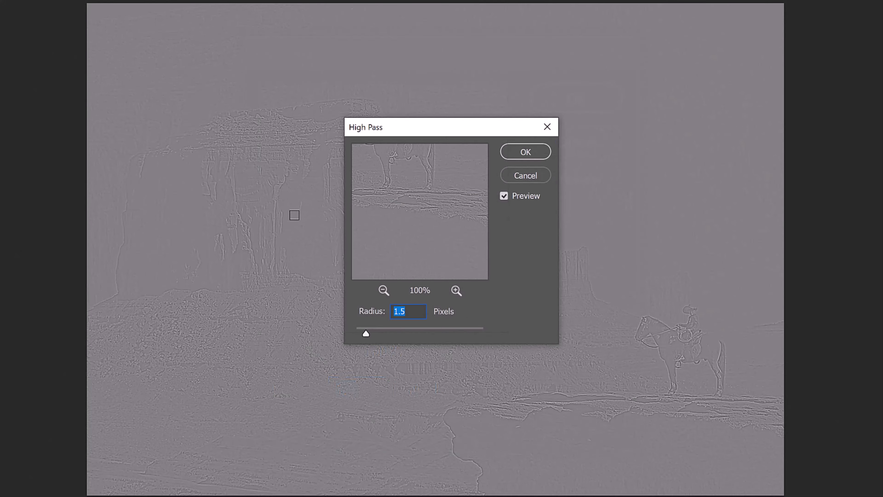
{"action": "left_click", "coordinate": [574, 99]}
{"action": "left_click", "coordinate": [525, 153]}
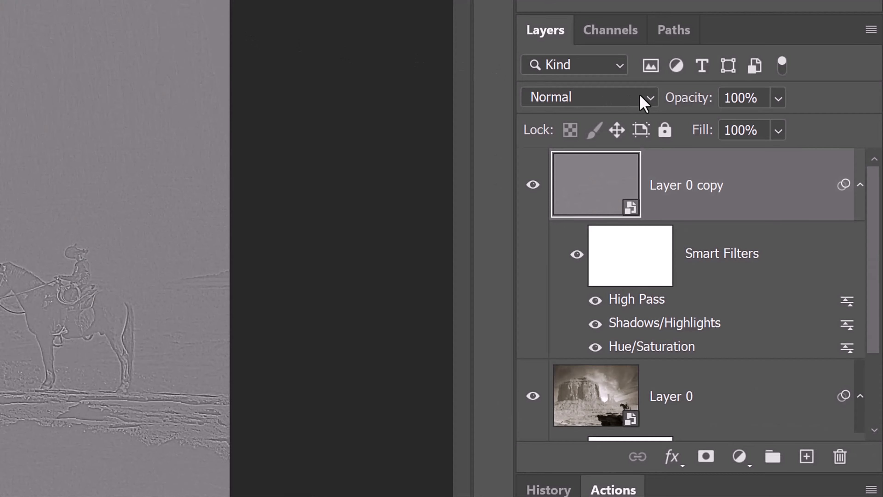
- Set the high-pass copy's blend mode to Hard Light and toggle its visibility to compare the sharpening
{"action": "left_click", "coordinate": [645, 101]}
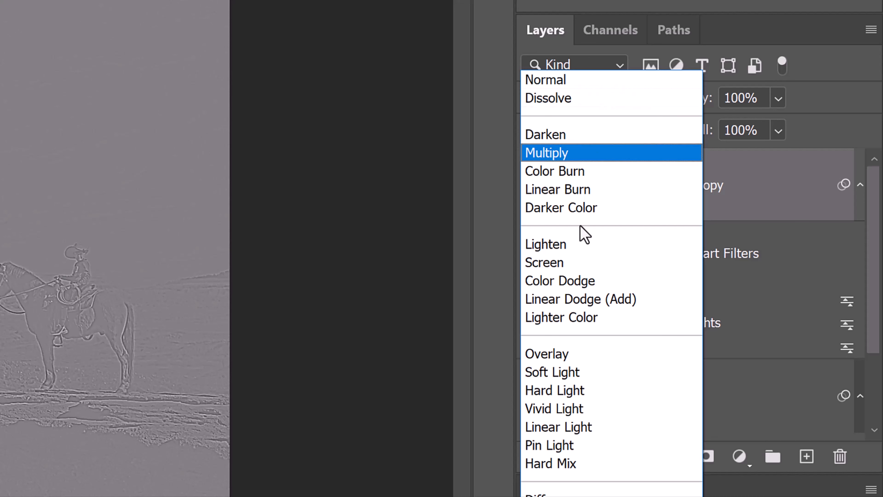
{"action": "left_click", "coordinate": [543, 390]}
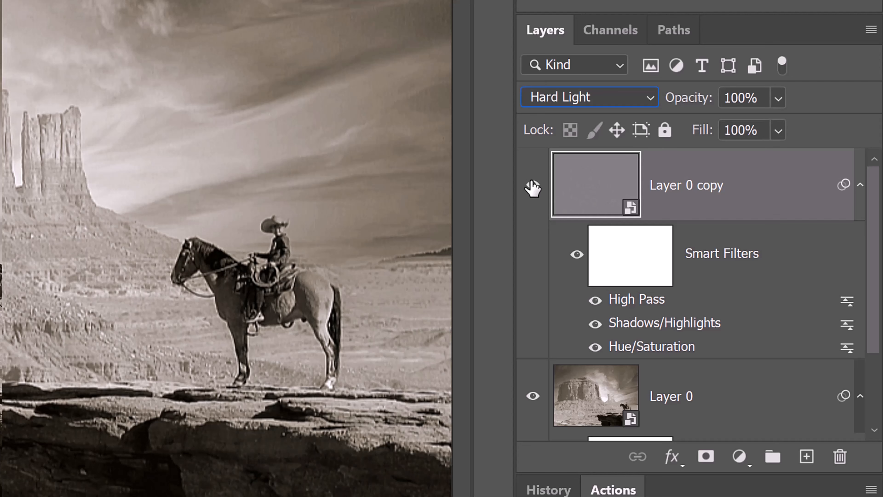
{"action": "left_click", "coordinate": [533, 188]}
{"action": "left_click", "coordinate": [532, 188]}
{"action": "left_click", "coordinate": [532, 188]}
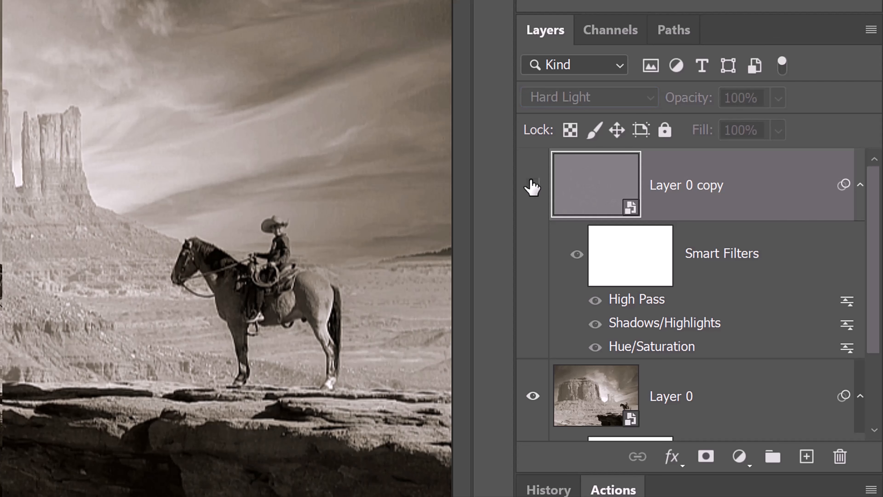
{"action": "left_click", "coordinate": [532, 188]}
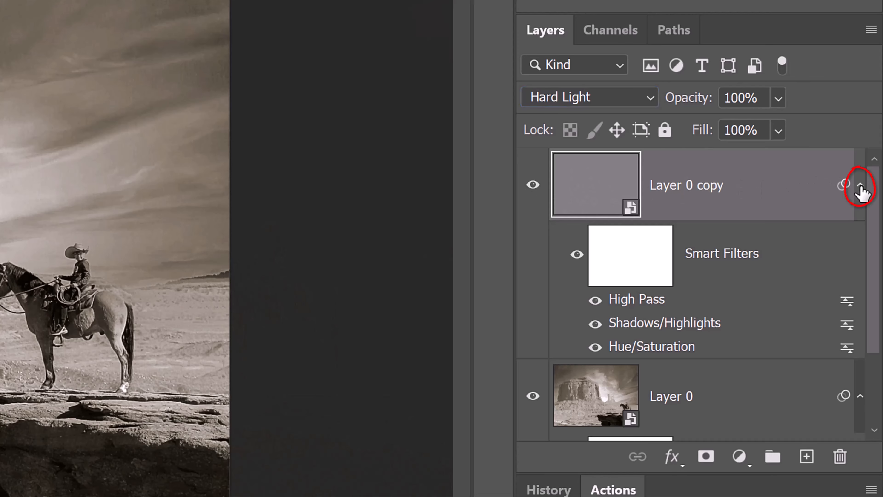
- Collapse the smart filter lists of both photo layers
{"action": "left_click", "coordinate": [860, 186]}
{"action": "left_click", "coordinate": [860, 257]}
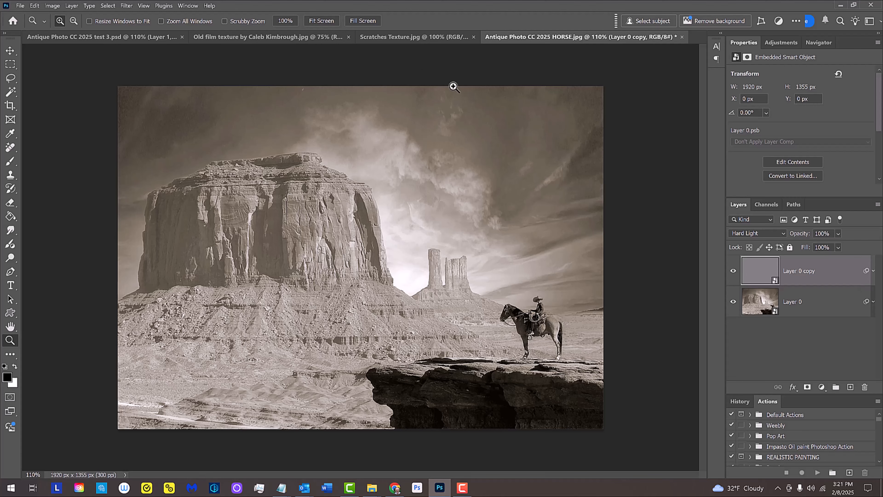
- Switch to the old film texture document and rotate its canvas 90° clockwise
{"action": "left_click", "coordinate": [263, 37]}
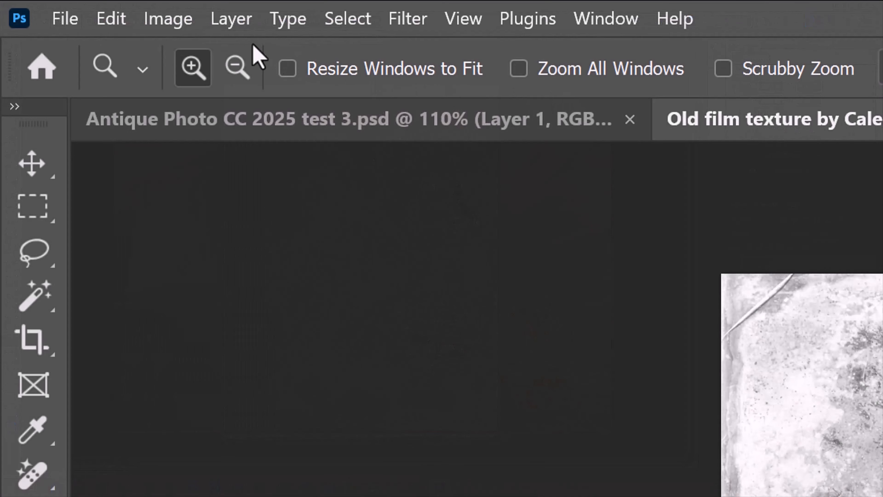
{"action": "left_click", "coordinate": [52, 6]}
{"action": "mouse_move", "coordinate": [206, 276]}
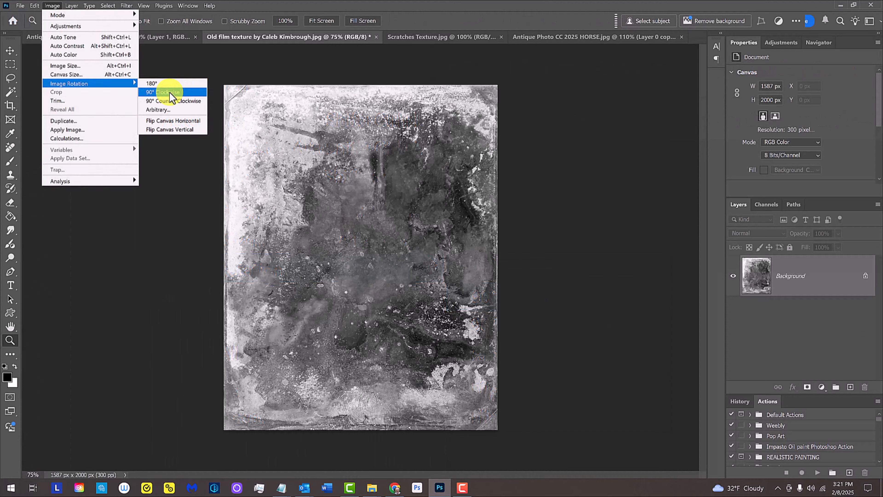
{"action": "left_click", "coordinate": [549, 299]}
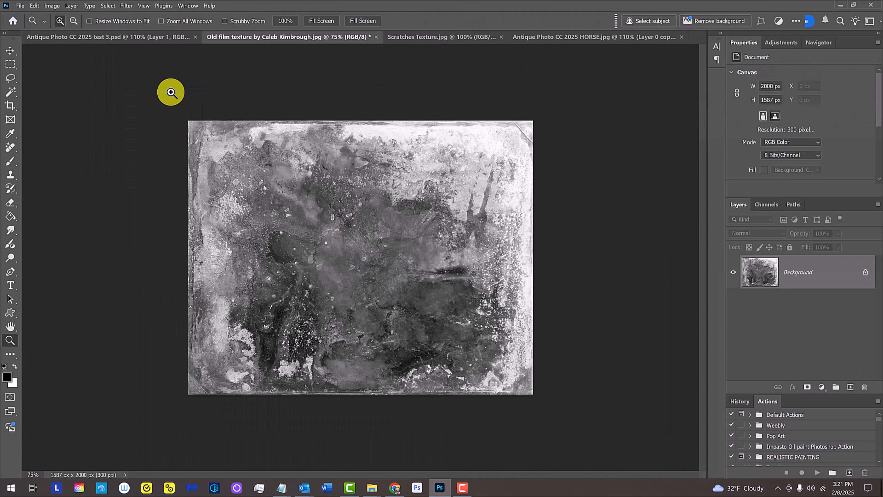
- Use the Move tool to copy the old film texture into the horse photo document, centered on the canvas
{"action": "key", "text": "v"}
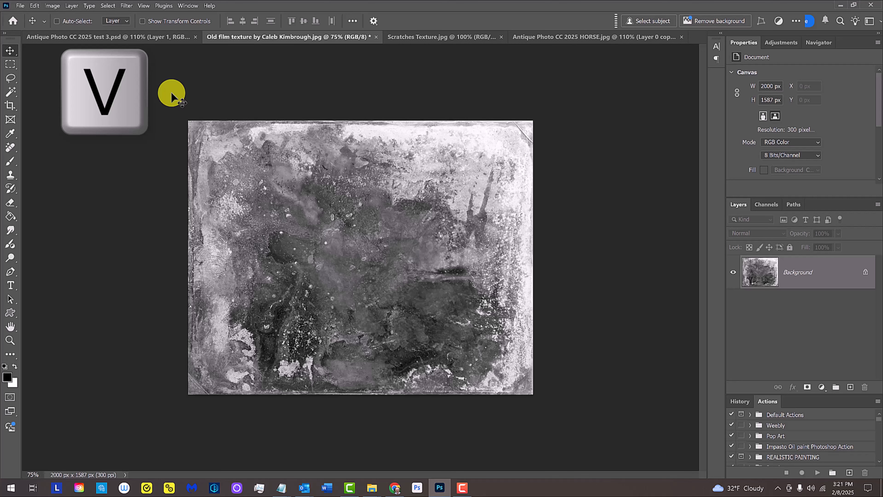
{"action": "left_click_drag", "start_coordinate": [315, 210], "coordinate": [359, 272]}
{"action": "key", "text": "shift"}
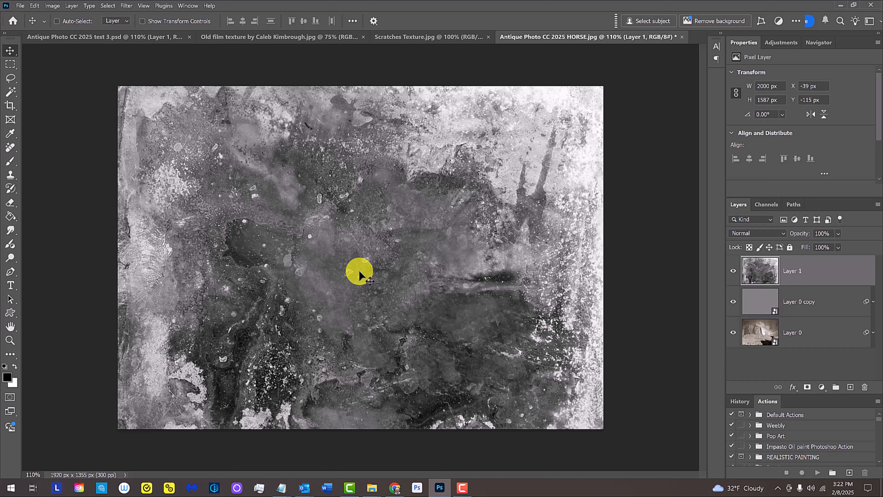
- Start a Free Transform on the texture layer in the horse photo document
{"action": "key", "text": "ctrl+t"}
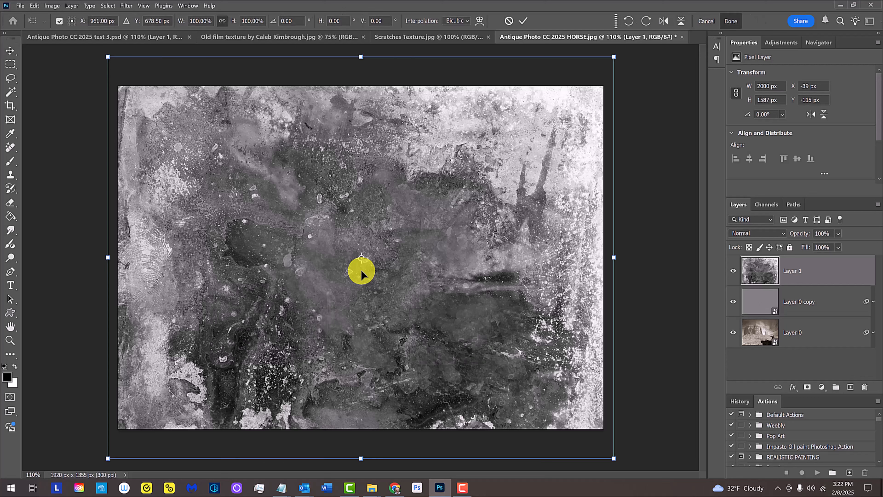